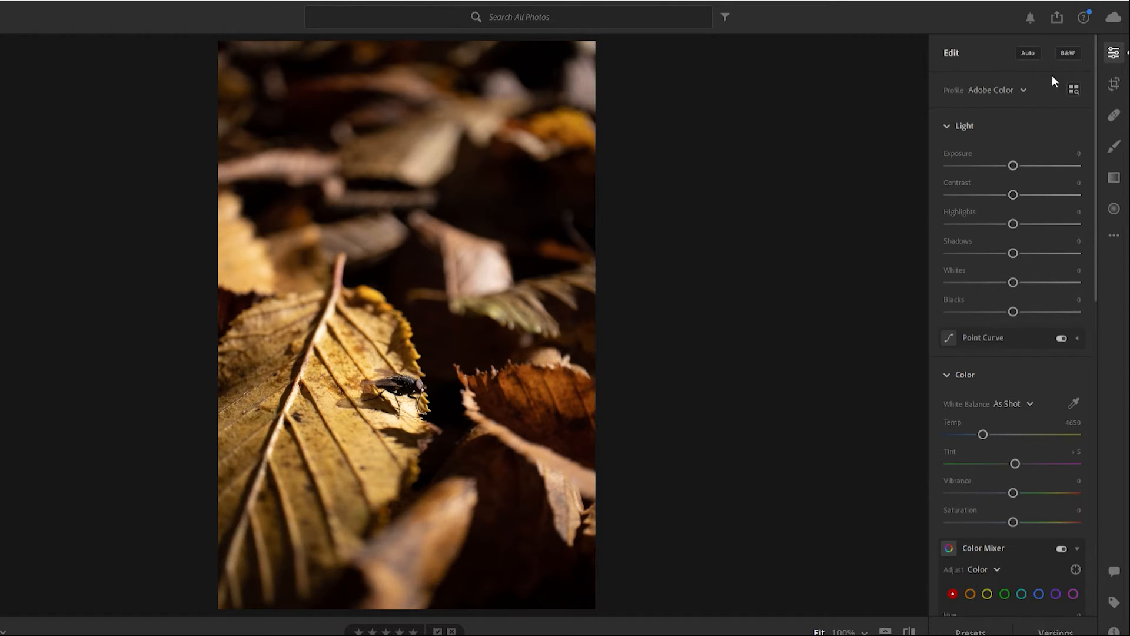
# - Crop the photo to the 4x5 / 8x10 aspect ratio, tightening and repositioning the frame around the fly on the leaf
pyautogui.click(1114, 81)
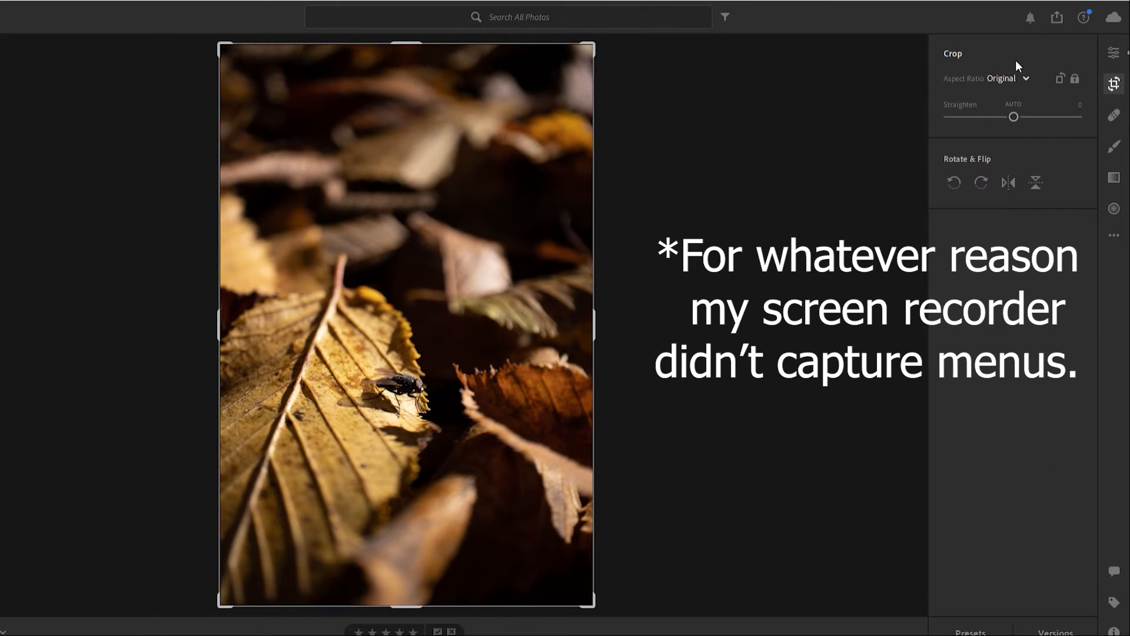
pyautogui.click(1016, 167)
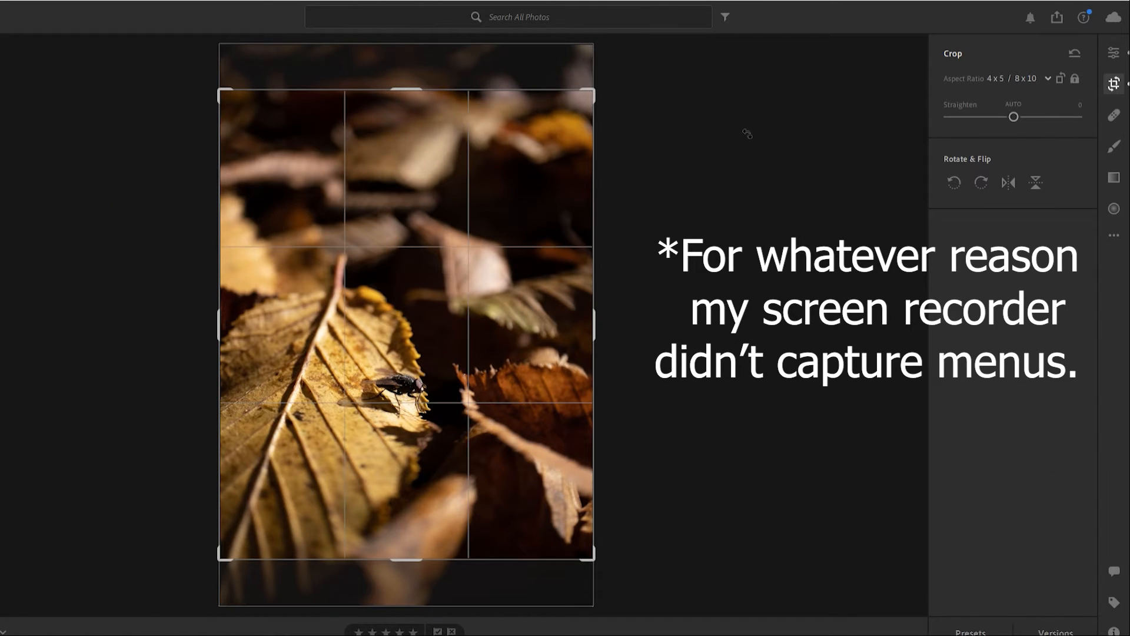
pyautogui.moveTo(504, 324); pyautogui.dragTo(504, 289)
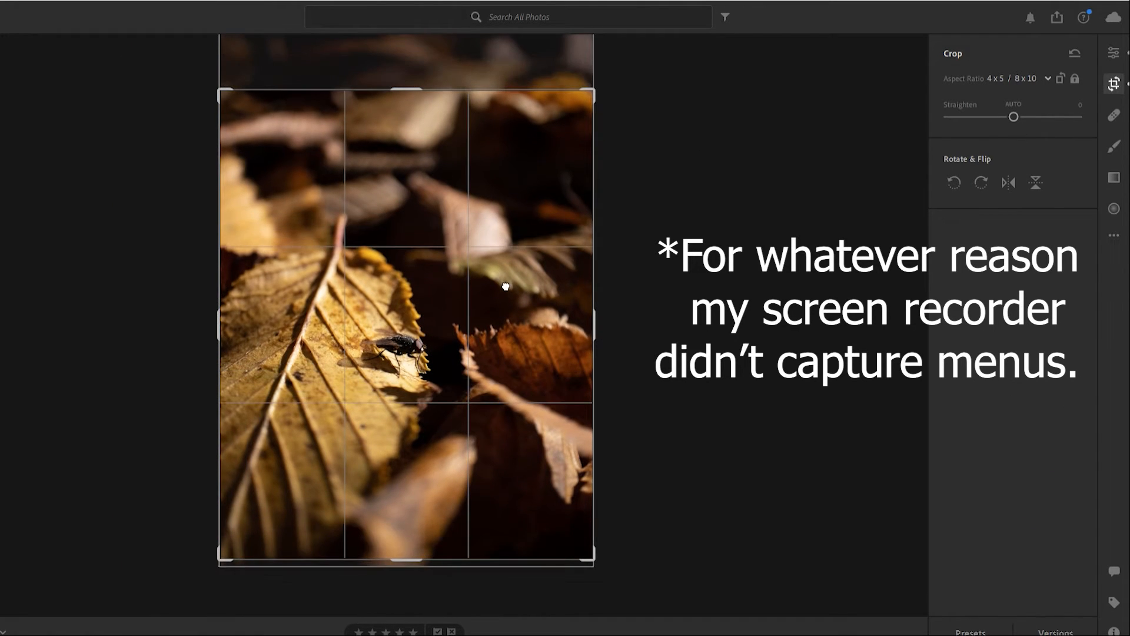
pyautogui.moveTo(596, 315); pyautogui.dragTo(591, 314)
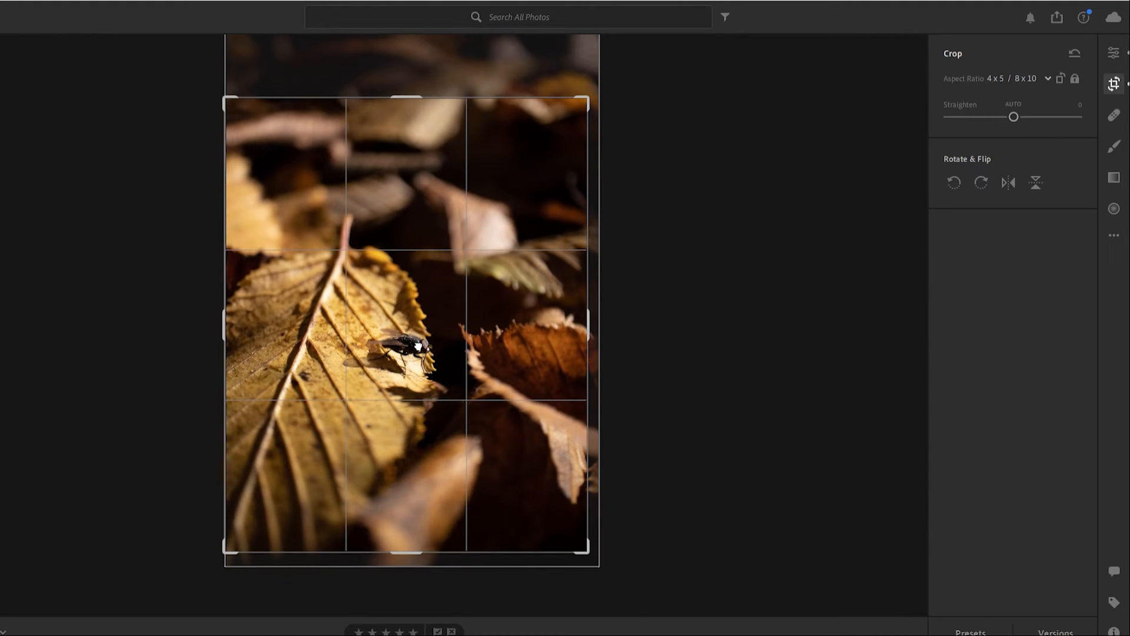
pyautogui.moveTo(417, 351); pyautogui.dragTo(419, 350)
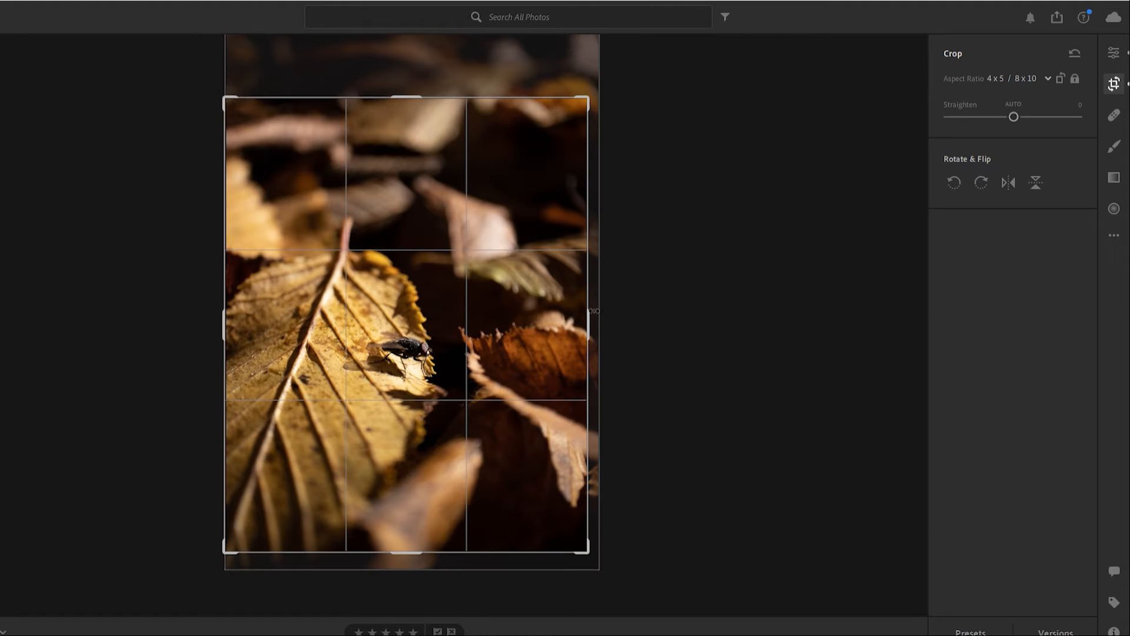
pyautogui.moveTo(594, 313); pyautogui.dragTo(592, 316)
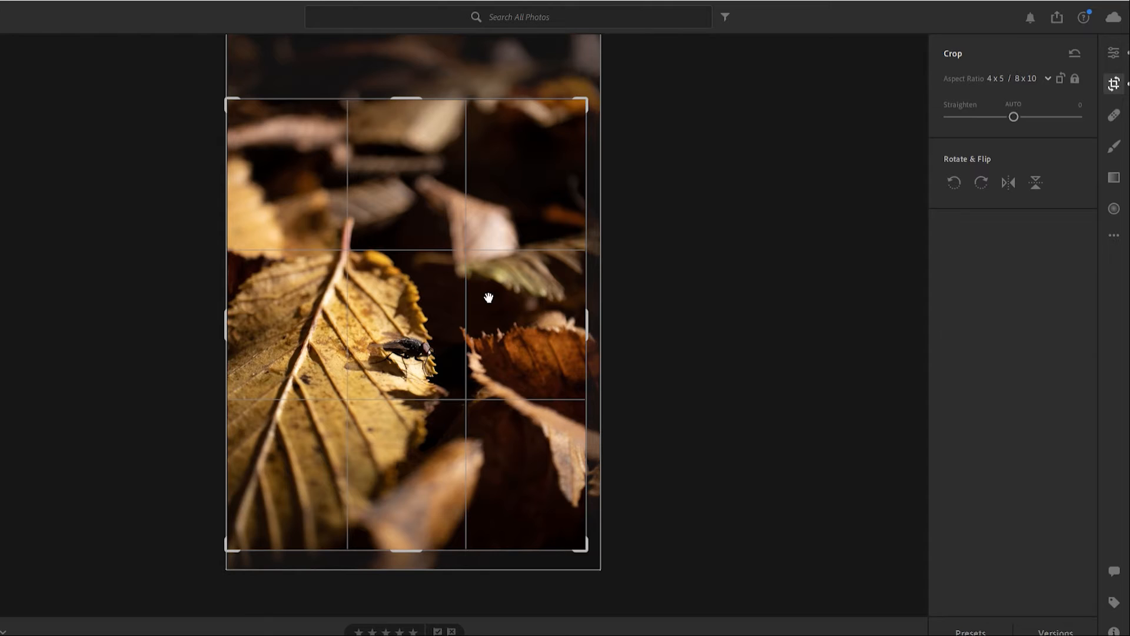
pyautogui.press('Return')
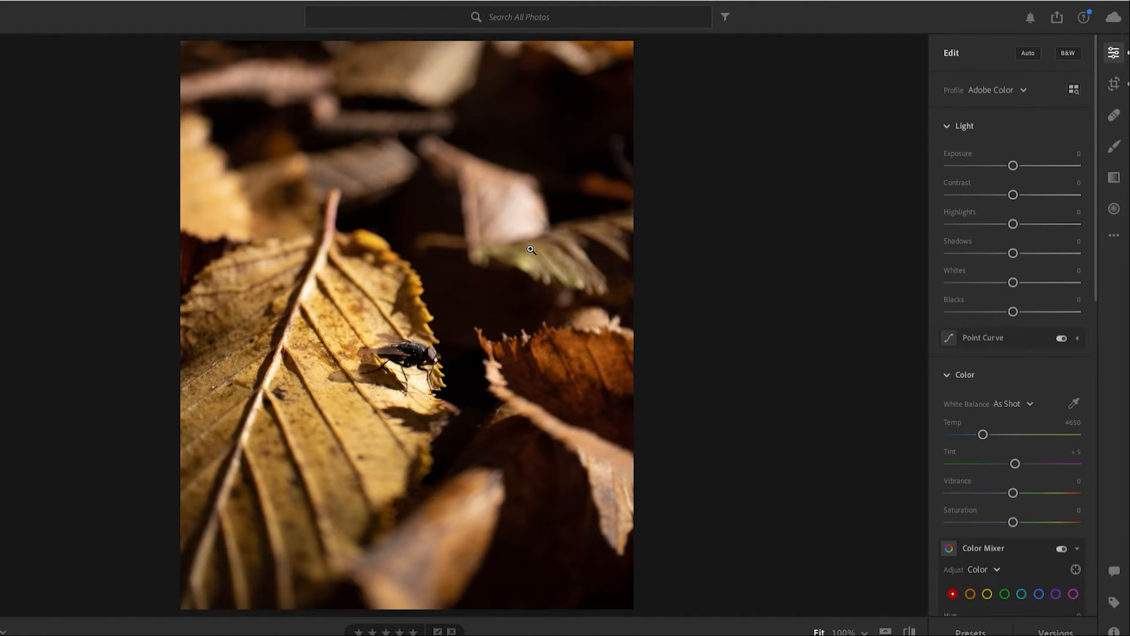
pyautogui.moveTo(1016, 153); pyautogui.dragTo(1013, 151)
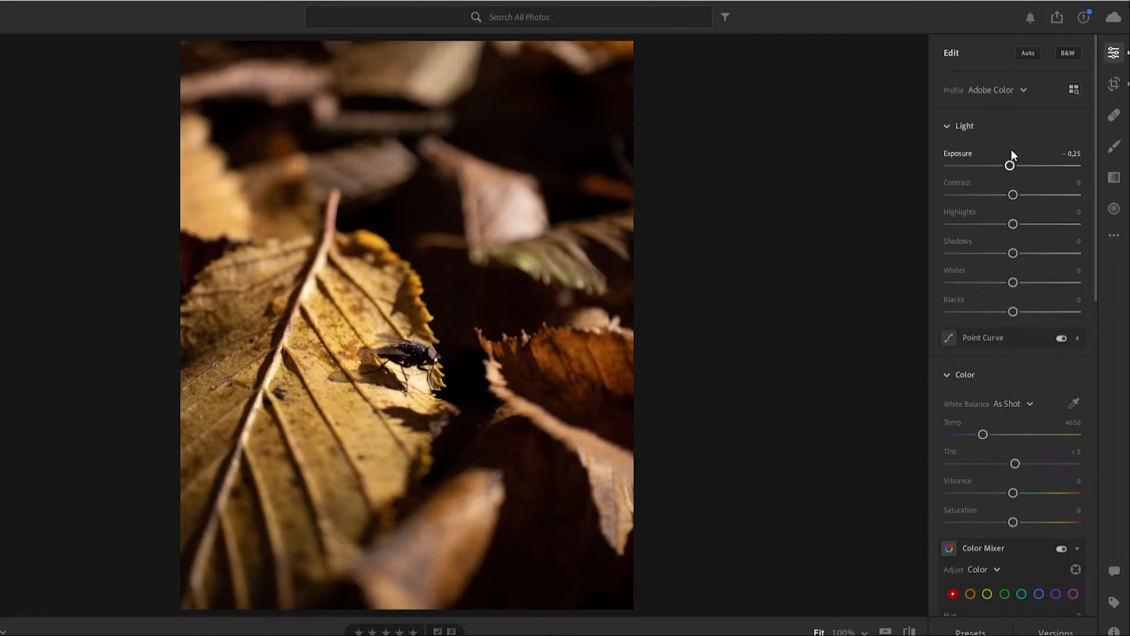
pyautogui.moveTo(1011, 150)
pyautogui.mouseDown()
pyautogui.moveTo(976, 149)
pyautogui.moveTo(1019, 142)
pyautogui.moveTo(1009, 146)
pyautogui.moveTo(1027, 155)
pyautogui.moveTo(1008, 154)
pyautogui.mouseUp()
pyautogui.doubleClick(1007, 154)
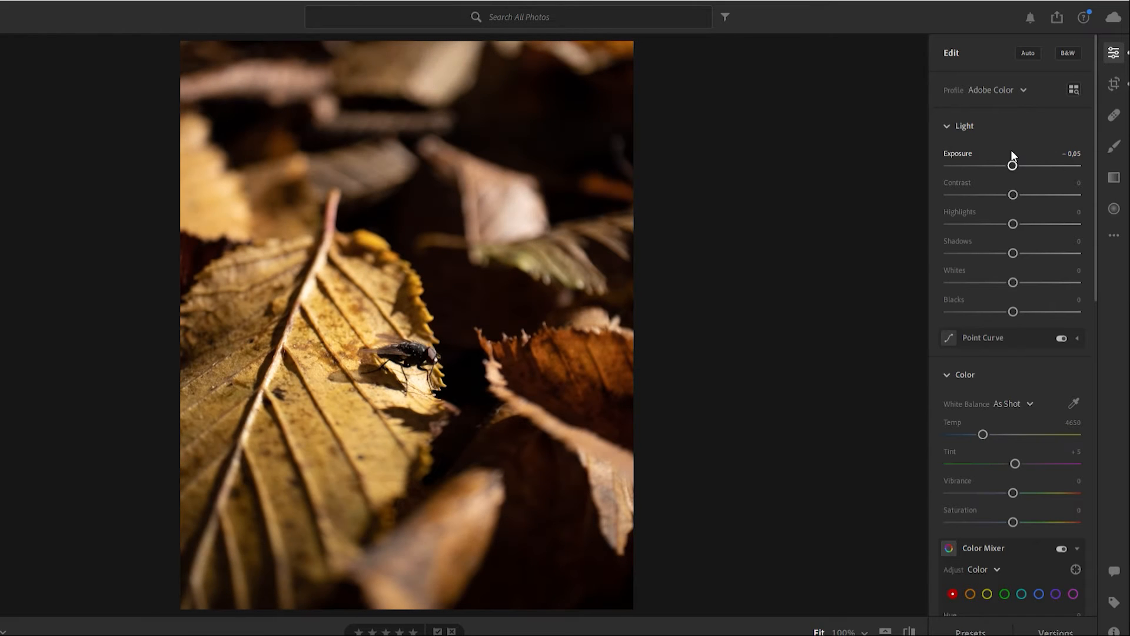
# - Set the photo's Contrast to +29, Highlights to −65, Shadows to −32, Whites to +37 and Blacks to +10
pyautogui.moveTo(1009, 181); pyautogui.dragTo(1028, 176)
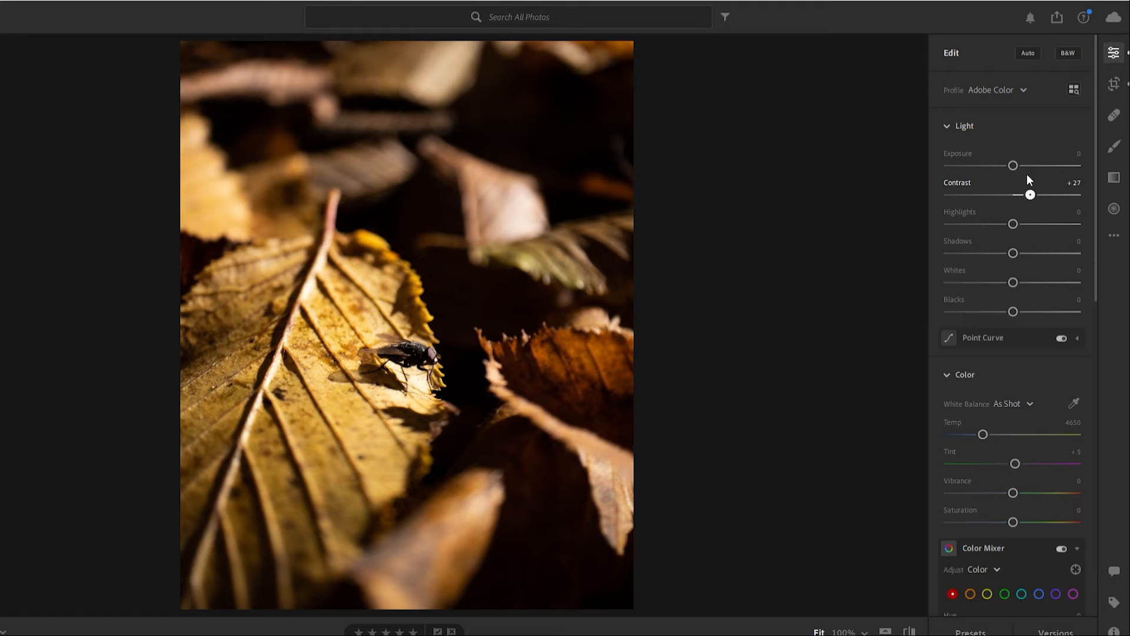
pyautogui.moveTo(1013, 219); pyautogui.dragTo(970, 200)
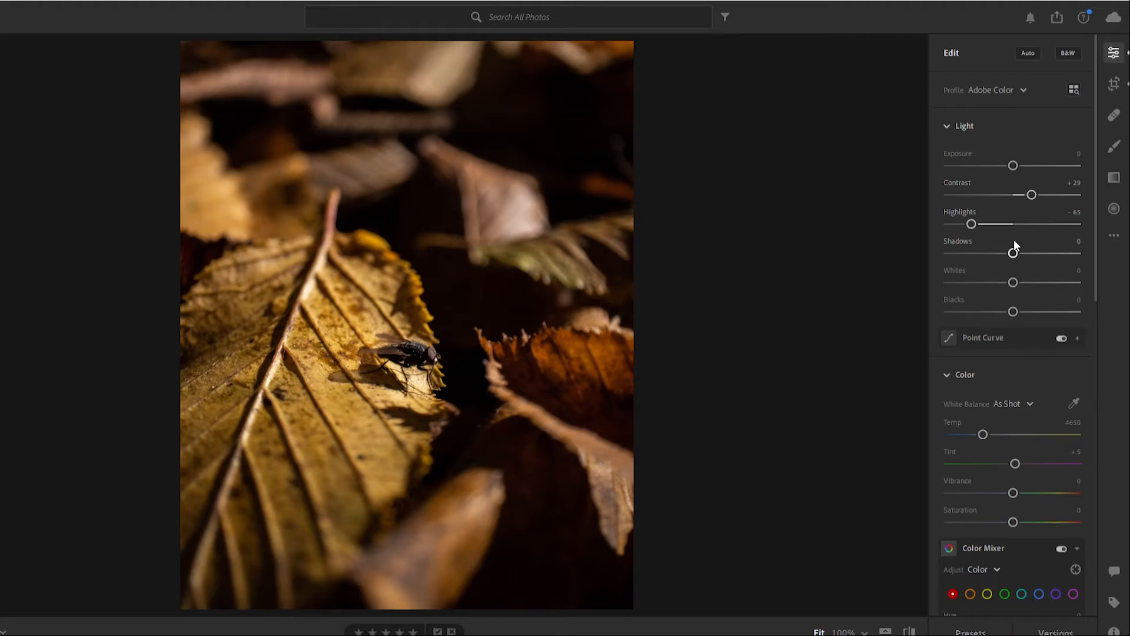
pyautogui.moveTo(1013, 252); pyautogui.dragTo(992, 236)
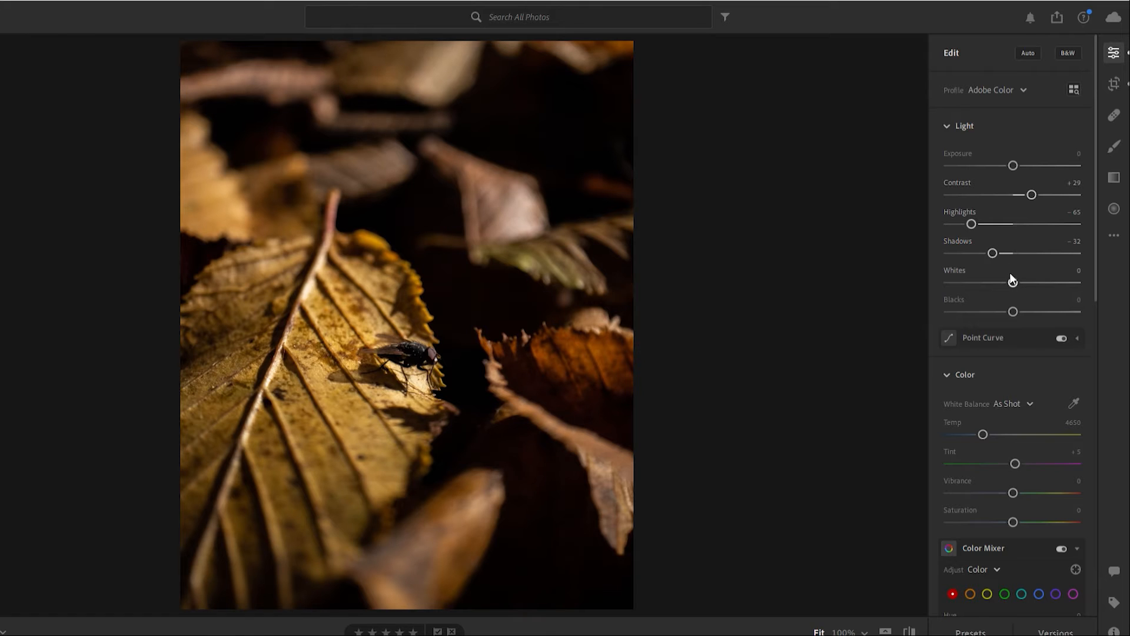
pyautogui.moveTo(1012, 281)
pyautogui.mouseDown()
pyautogui.moveTo(1037, 264)
pyautogui.moveTo(1008, 296)
pyautogui.mouseUp()
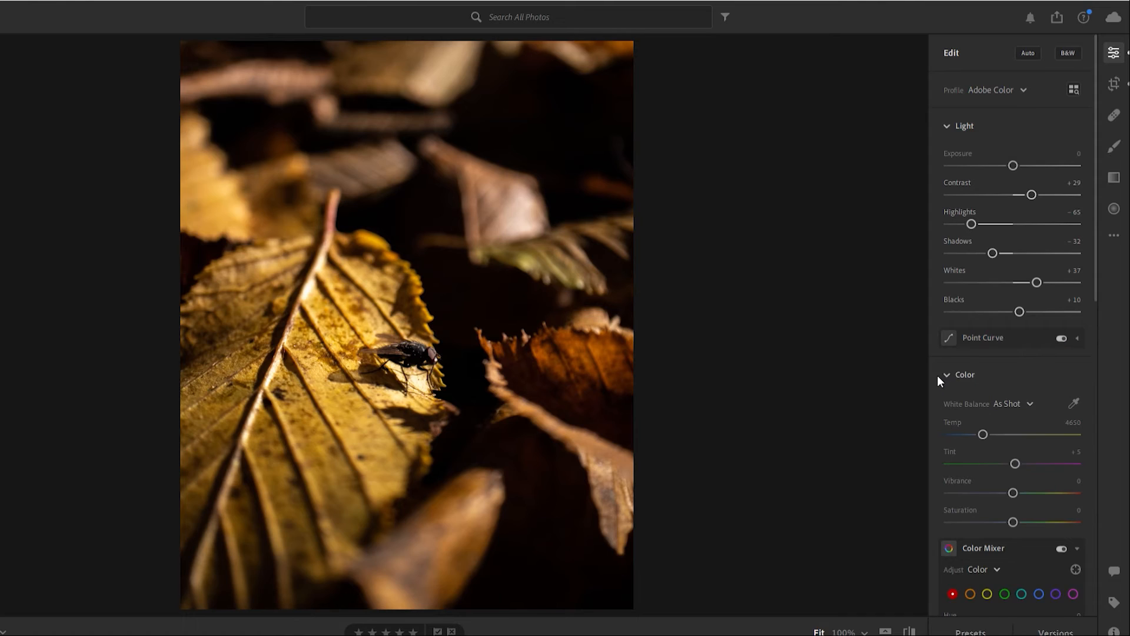
# - Review the point curve for the combined RGB channel and collapse it again
pyautogui.scroll(-3, 937, 375)
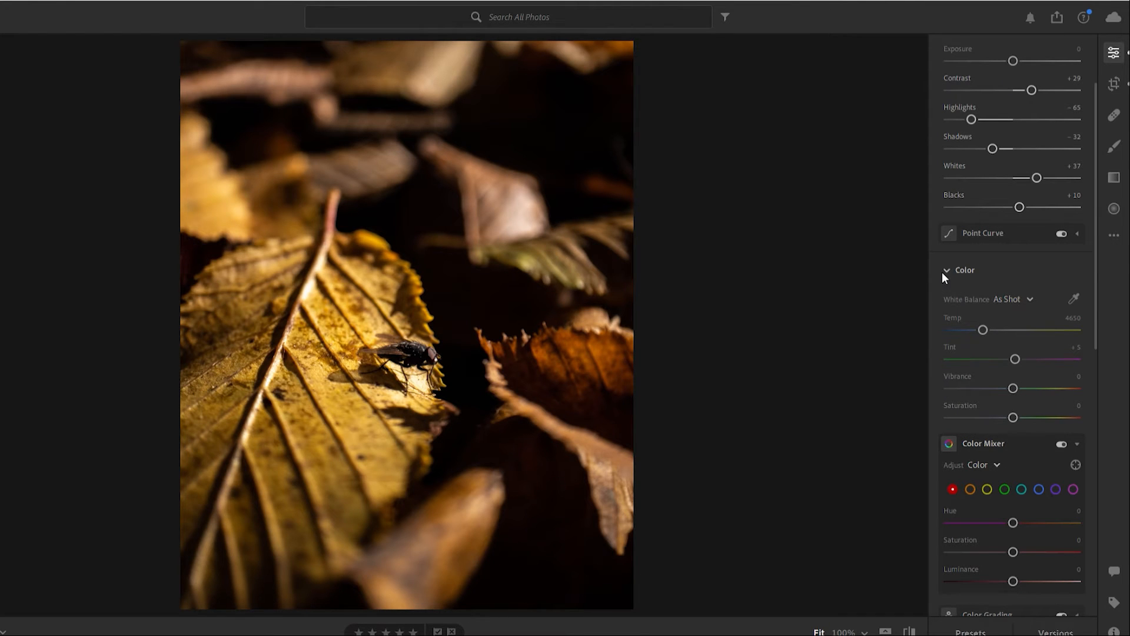
pyautogui.click(1011, 222)
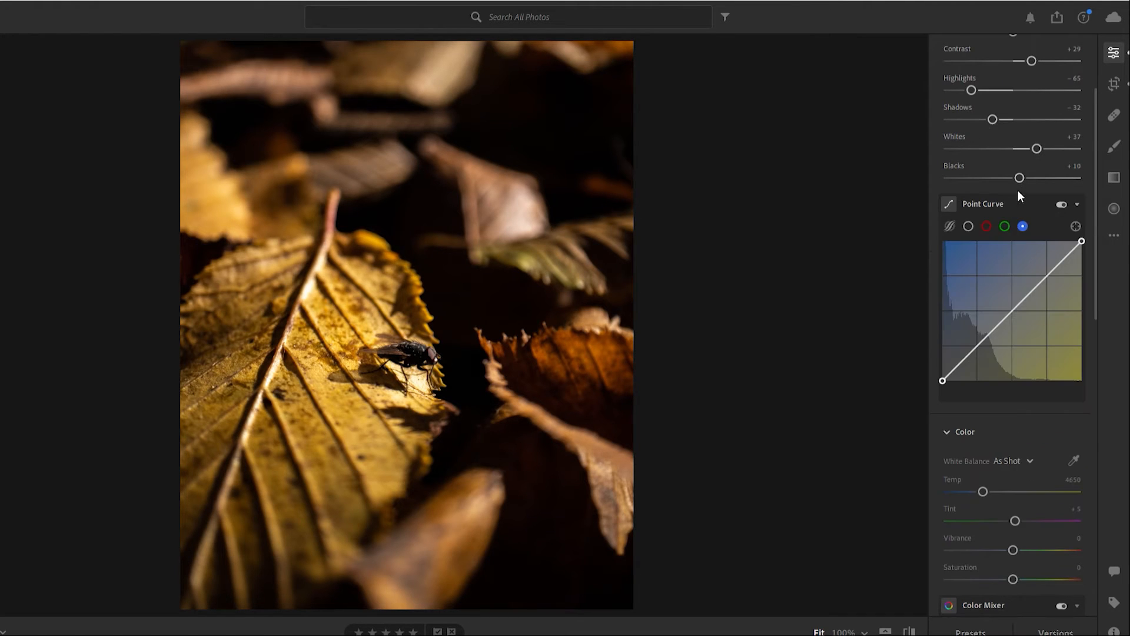
pyautogui.click(969, 226)
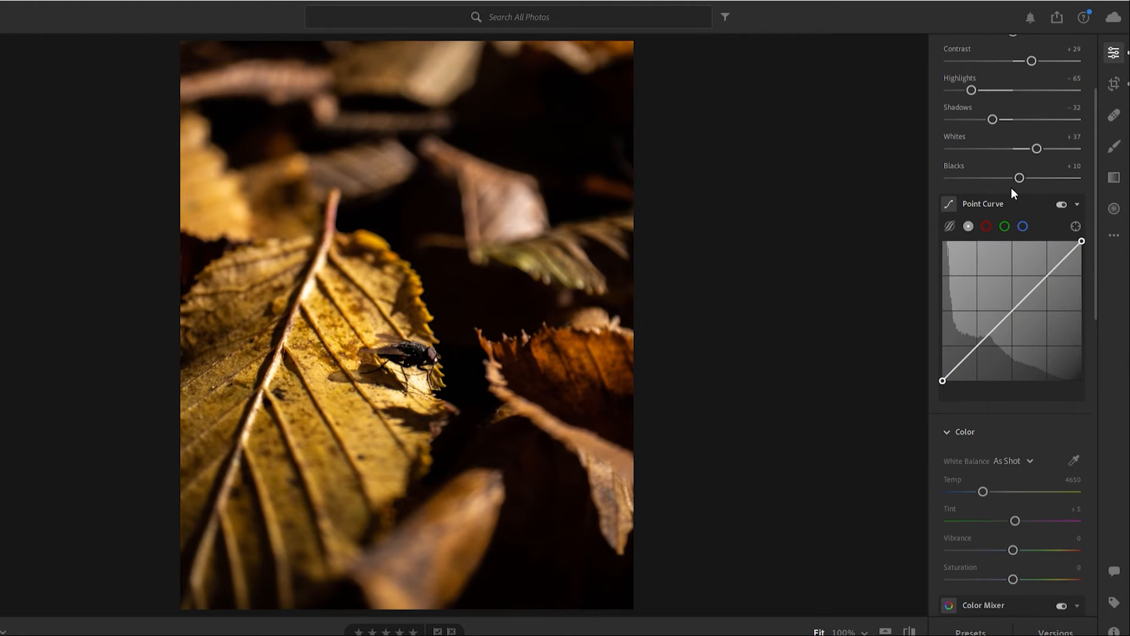
pyautogui.click(1011, 202)
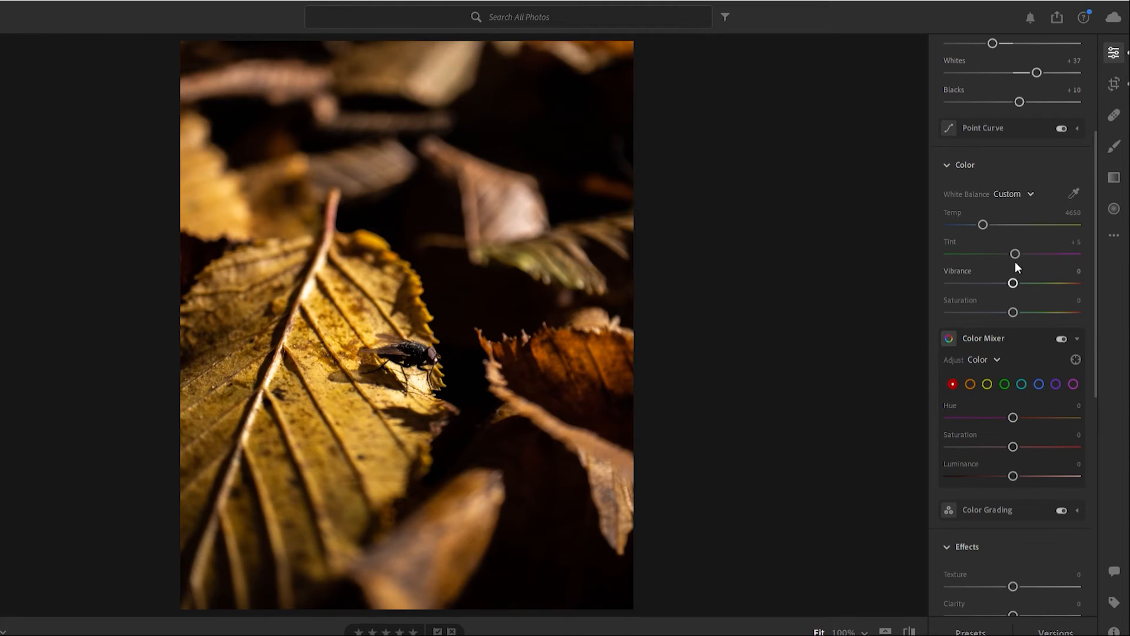
# - Set the photo's Vibrance to −12, Texture to +60 and Clarity to +36, checking the detail on the fly at 100%
pyautogui.moveTo(1012, 282); pyautogui.dragTo(1006, 281)
pyautogui.scroll(-3, 942, 290)
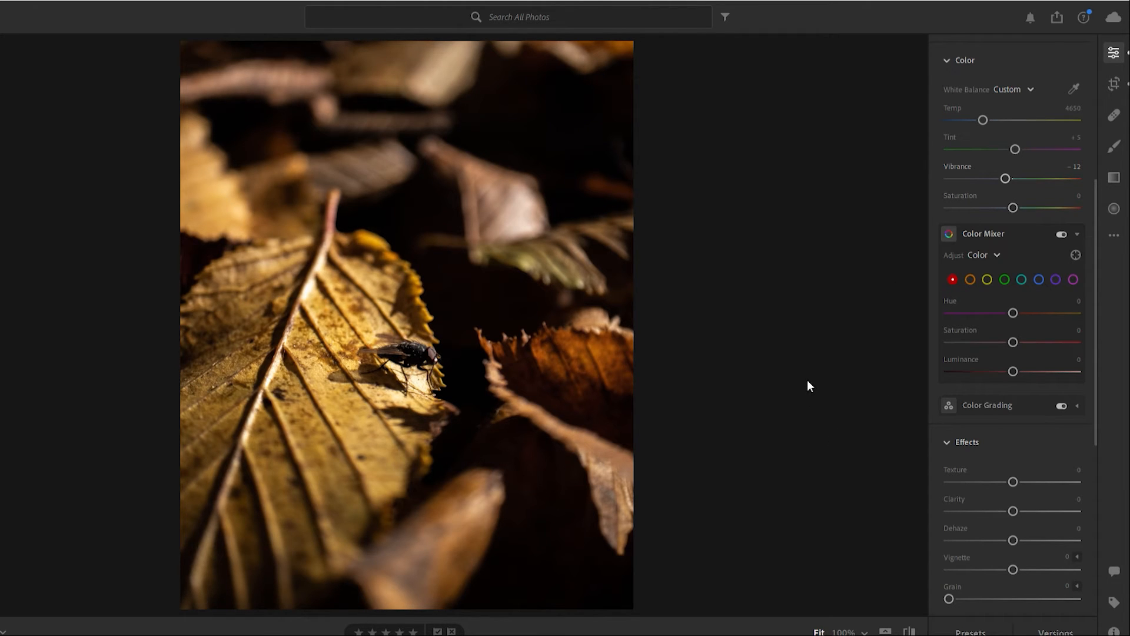
pyautogui.scroll(-3, 933, 280)
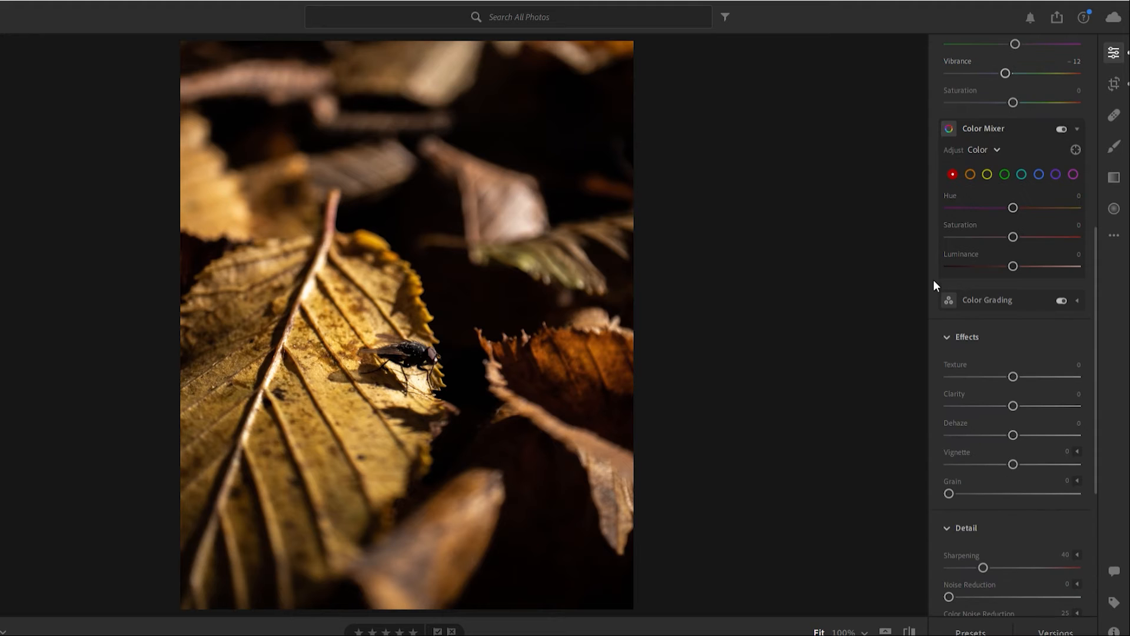
pyautogui.moveTo(1013, 376); pyautogui.dragTo(1050, 371)
pyautogui.click(405, 355)
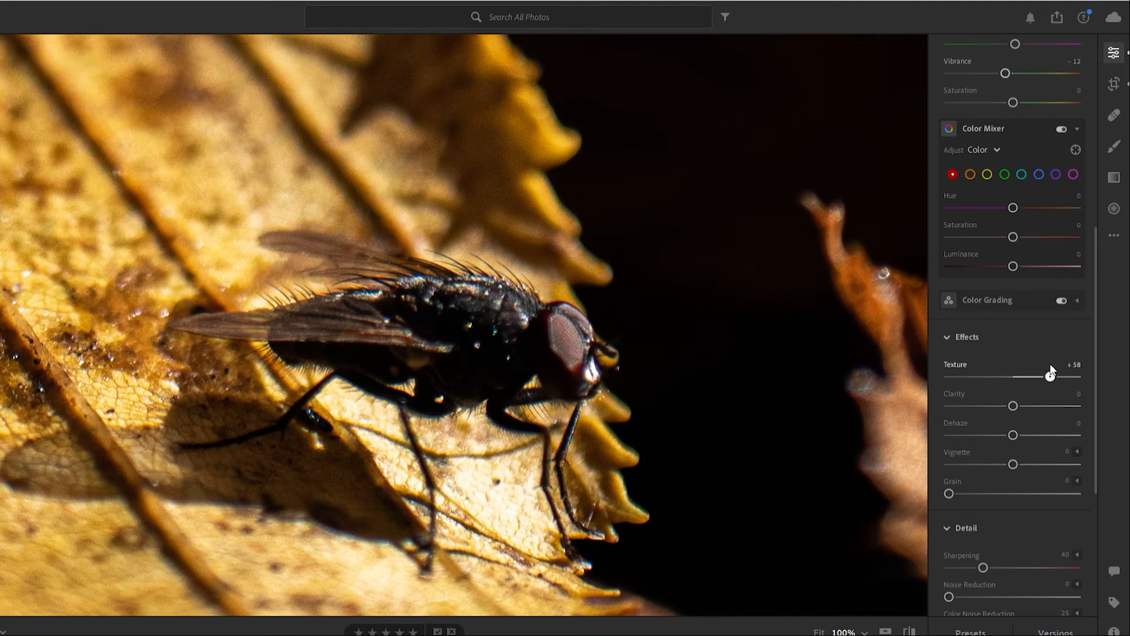
pyautogui.moveTo(1064, 358)
pyautogui.mouseDown()
pyautogui.moveTo(927, 359)
pyautogui.moveTo(1052, 360)
pyautogui.mouseUp()
pyautogui.moveTo(1016, 399); pyautogui.dragTo(1036, 404)
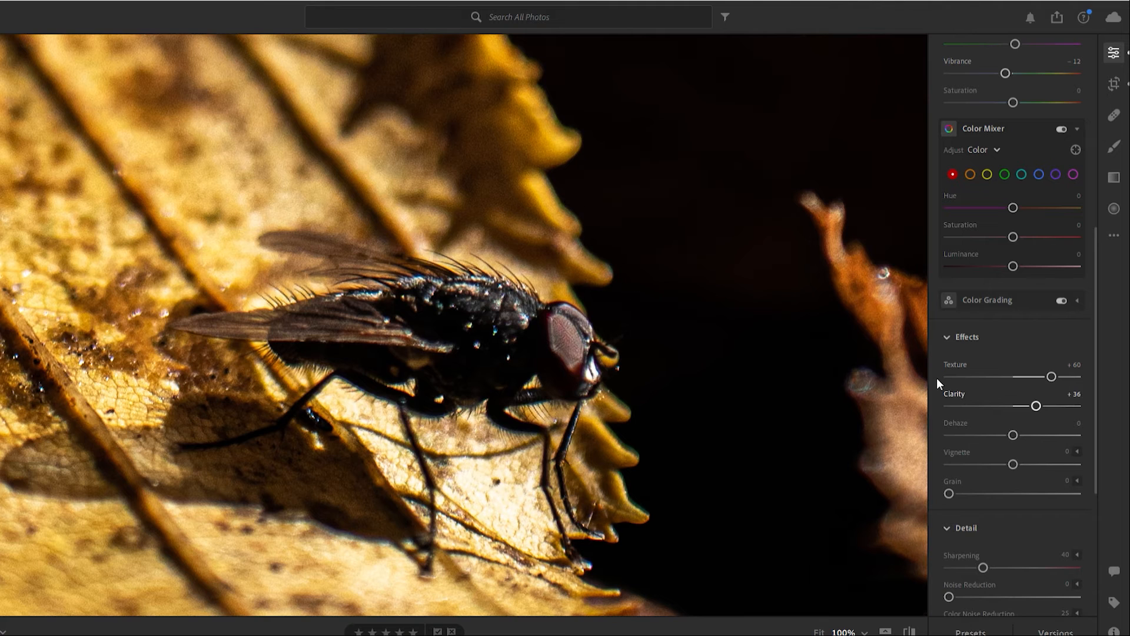
# - Enable chromatic aberration removal for the photo and set the Vignette to −23
pyautogui.scroll(-3, 937, 378)
pyautogui.scroll(-5, 937, 379)
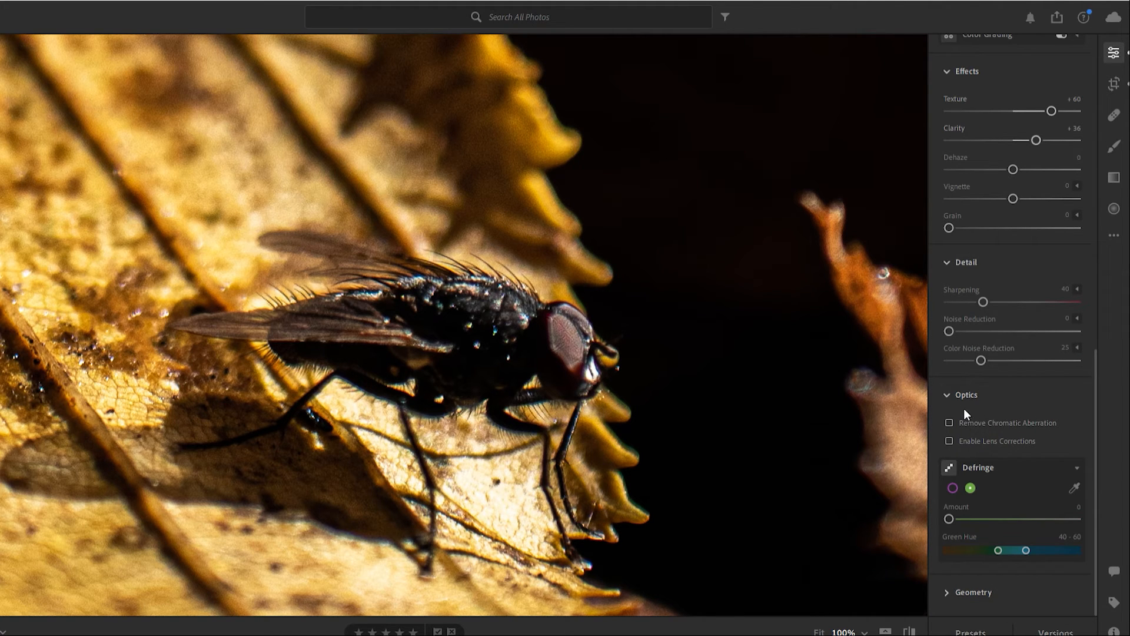
pyautogui.click(970, 419)
pyautogui.click(953, 488)
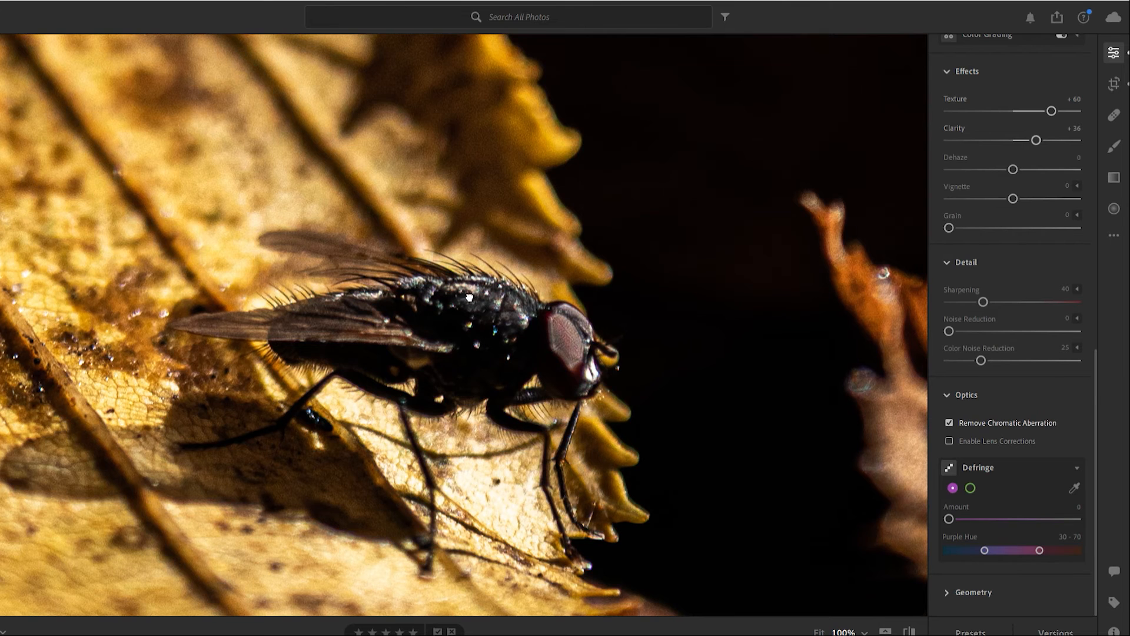
pyautogui.click(495, 413)
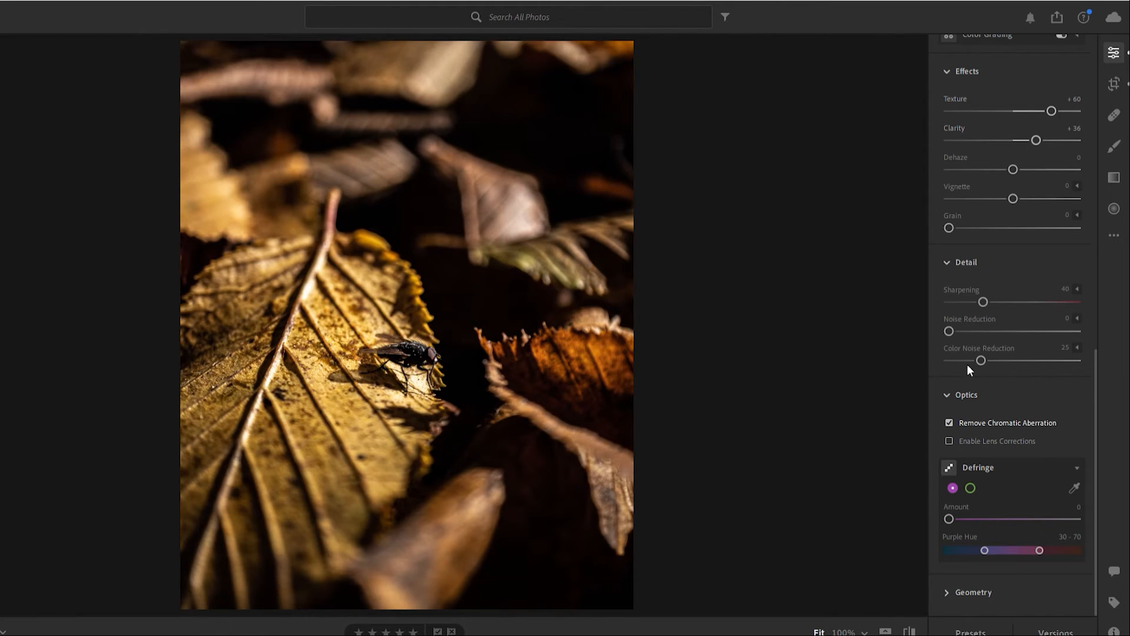
pyautogui.moveTo(1013, 186); pyautogui.dragTo(999, 192)
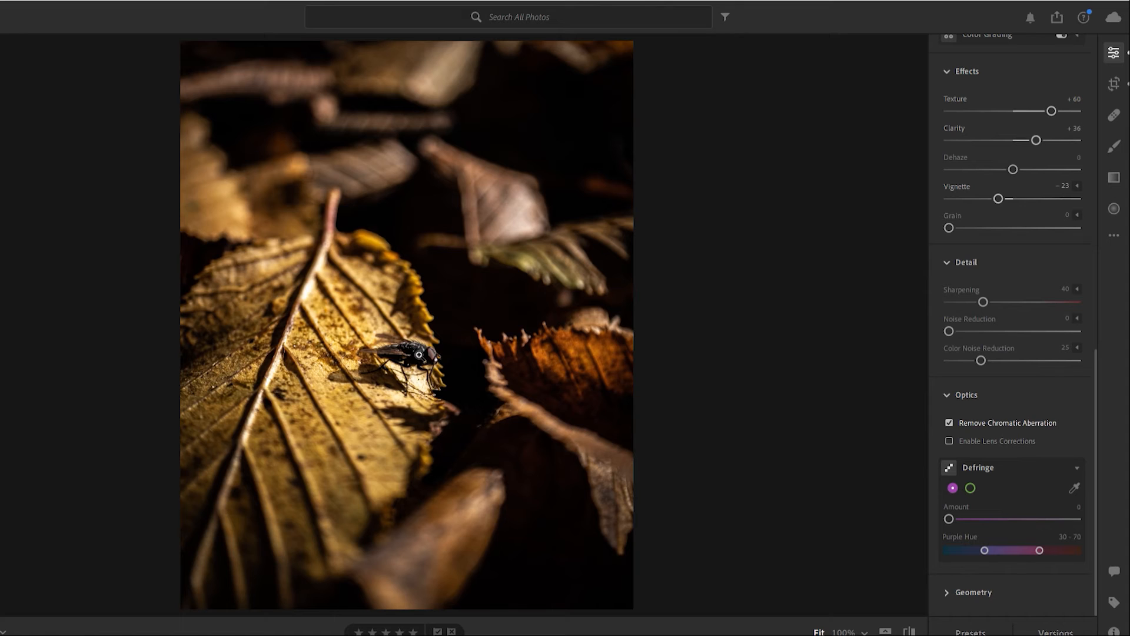
# - Add a circular radial gradient centred on the fly and set its Highlights to +2 and Exposure to −2.28
pyautogui.click(1116, 204)
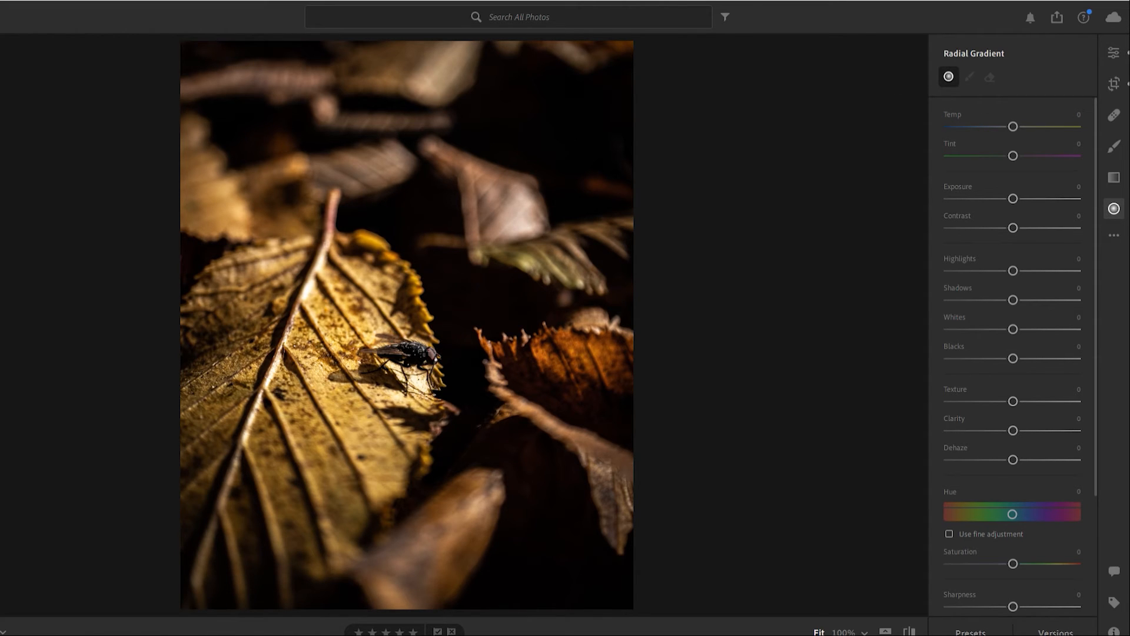
pyautogui.moveTo(405, 359); pyautogui.dragTo(492, 273)
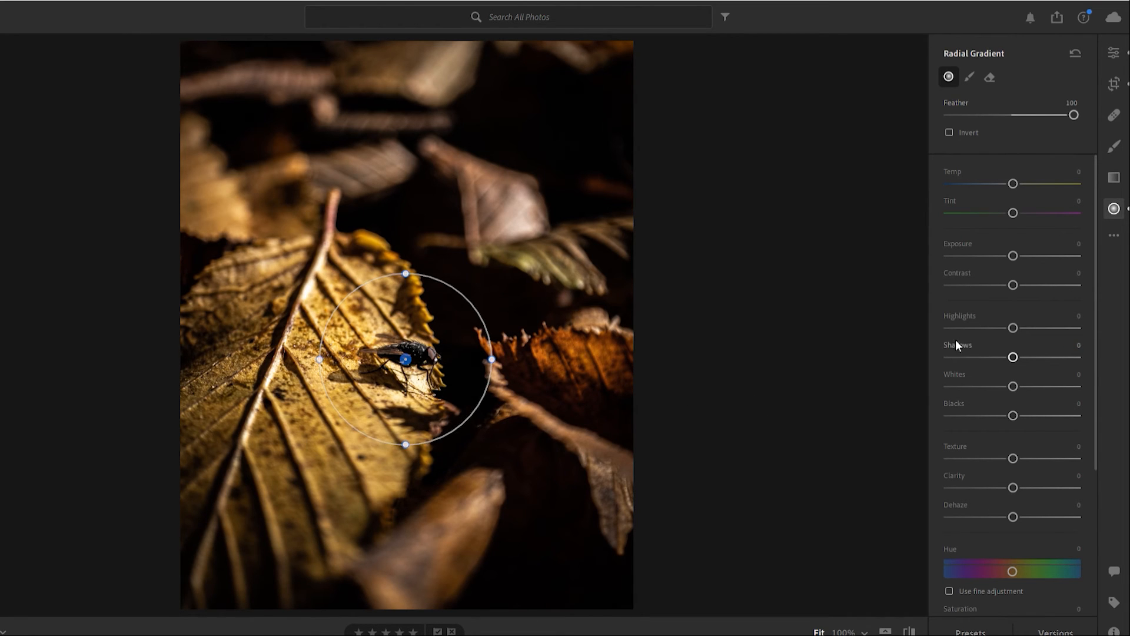
pyautogui.moveTo(1011, 315)
pyautogui.mouseDown()
pyautogui.moveTo(1048, 303)
pyautogui.moveTo(1013, 309)
pyautogui.moveTo(1009, 300)
pyautogui.mouseUp()
pyautogui.moveTo(1014, 242); pyautogui.dragTo(1059, 236)
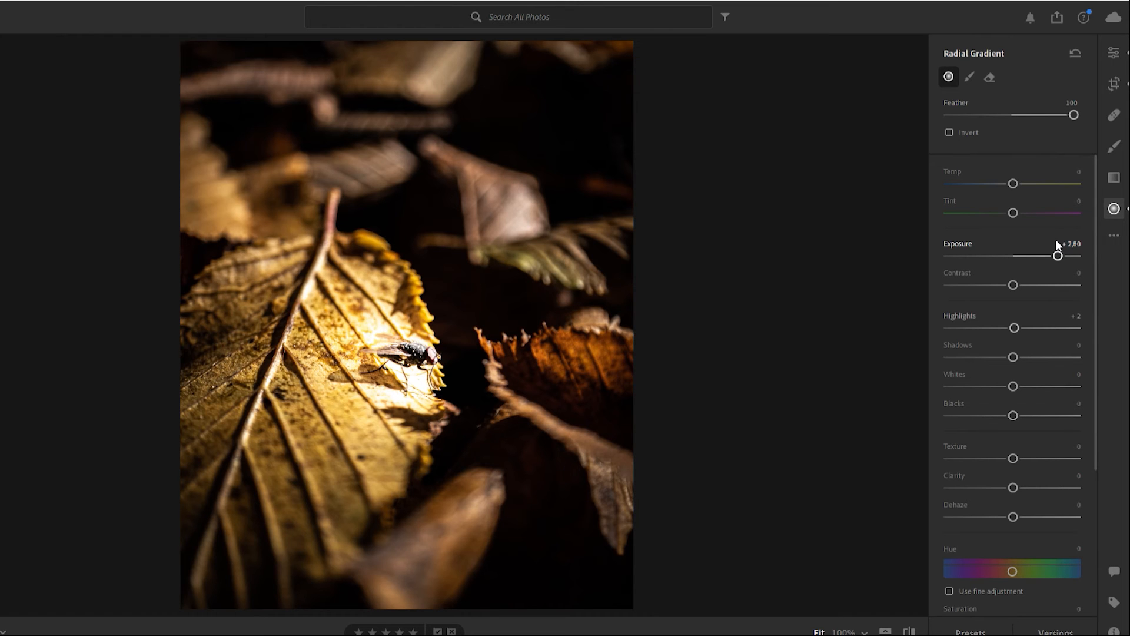
pyautogui.moveTo(1055, 253); pyautogui.dragTo(977, 254)
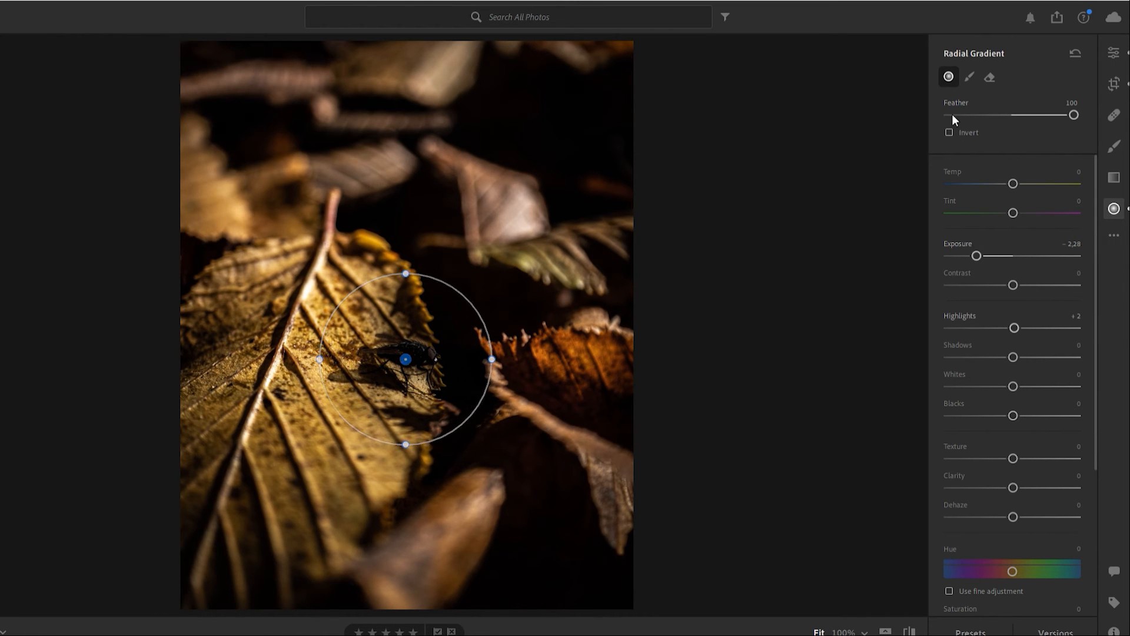
# - Invert the radial gradient to affect the surroundings, and enlarge its ellipse vertically and horizontally around the fly
pyautogui.click(949, 131)
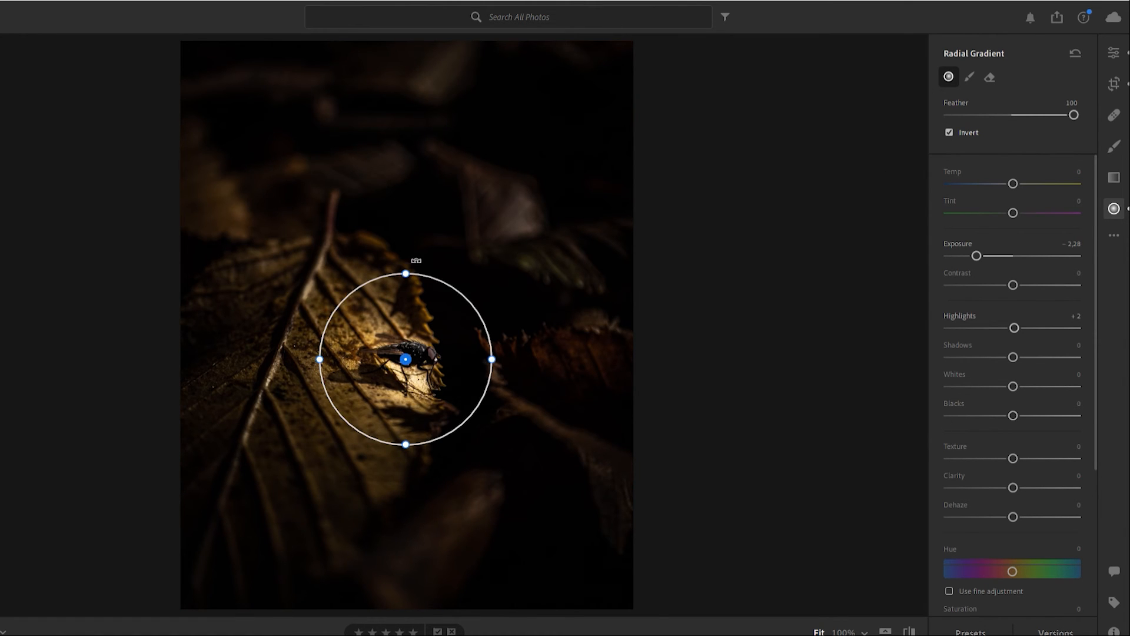
pyautogui.moveTo(405, 272); pyautogui.dragTo(406, 202)
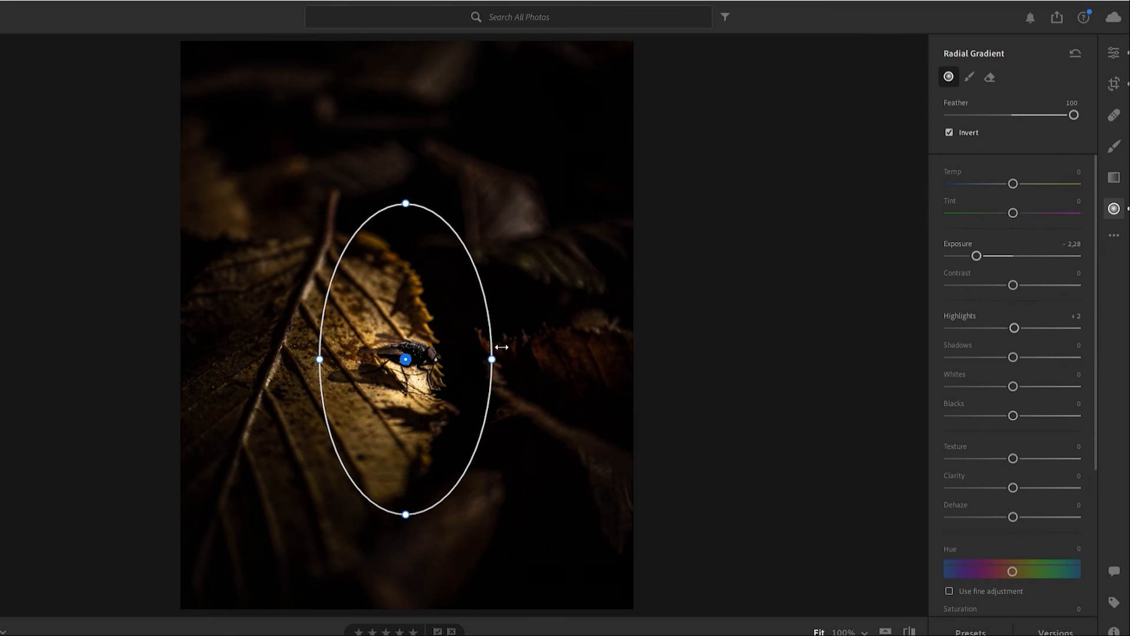
pyautogui.moveTo(497, 353); pyautogui.dragTo(552, 341)
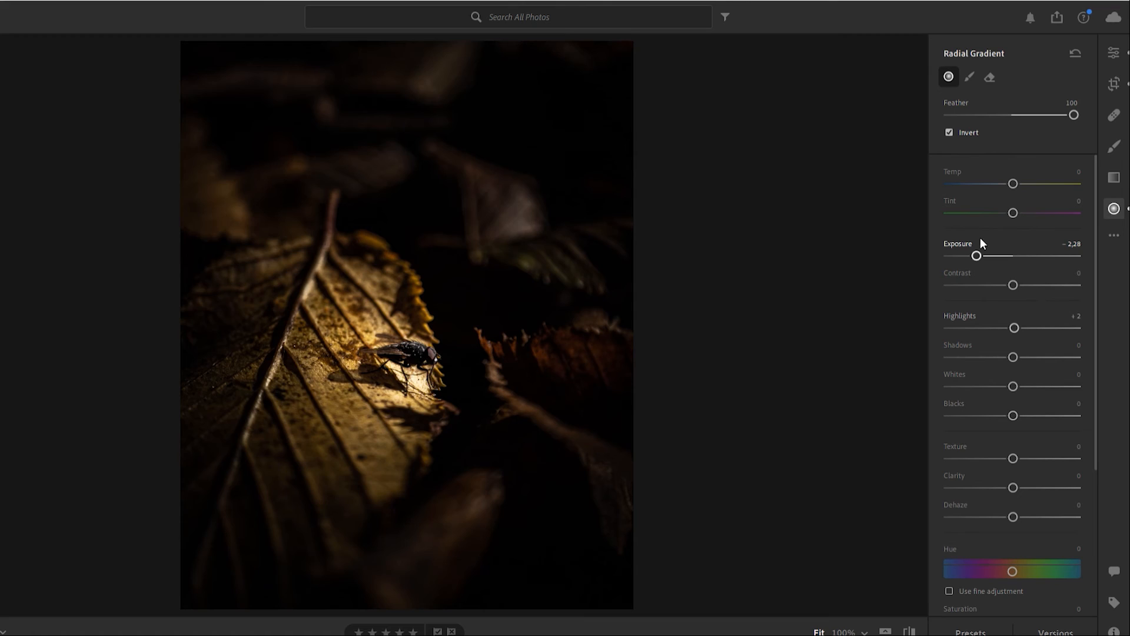
# - Set the inverted gradient's Exposure to −1.08, Contrast to +48, Shadows to −65, Blacks to −1 and Texture to +44
pyautogui.moveTo(977, 244); pyautogui.dragTo(998, 233)
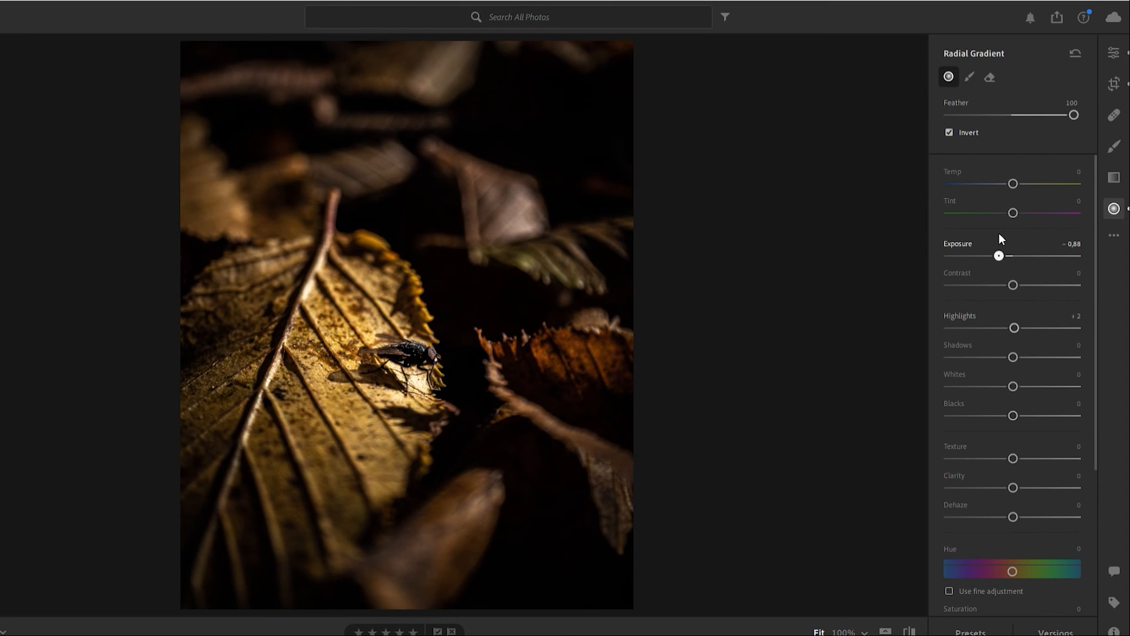
pyautogui.moveTo(997, 234); pyautogui.dragTo(995, 234)
pyautogui.moveTo(1010, 274); pyautogui.dragTo(1040, 270)
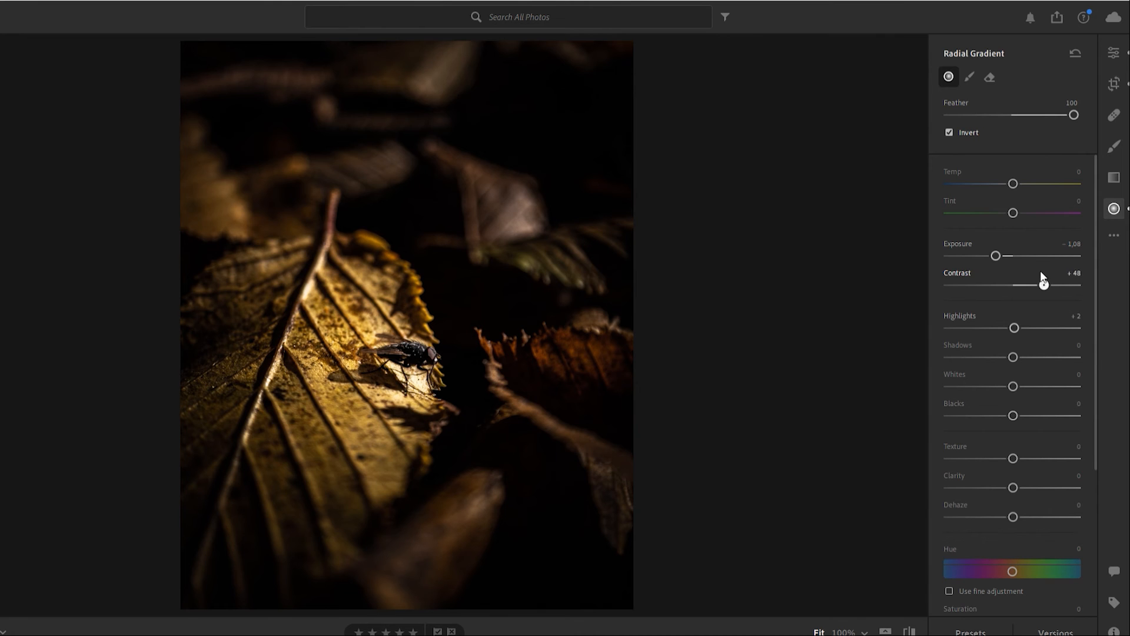
pyautogui.moveTo(1013, 341); pyautogui.dragTo(972, 342)
pyautogui.moveTo(1013, 400)
pyautogui.mouseDown()
pyautogui.moveTo(972, 403)
pyautogui.moveTo(1012, 401)
pyautogui.mouseUp()
pyautogui.moveTo(1013, 458); pyautogui.dragTo(1046, 439)
pyautogui.scroll(-1, 989, 439)
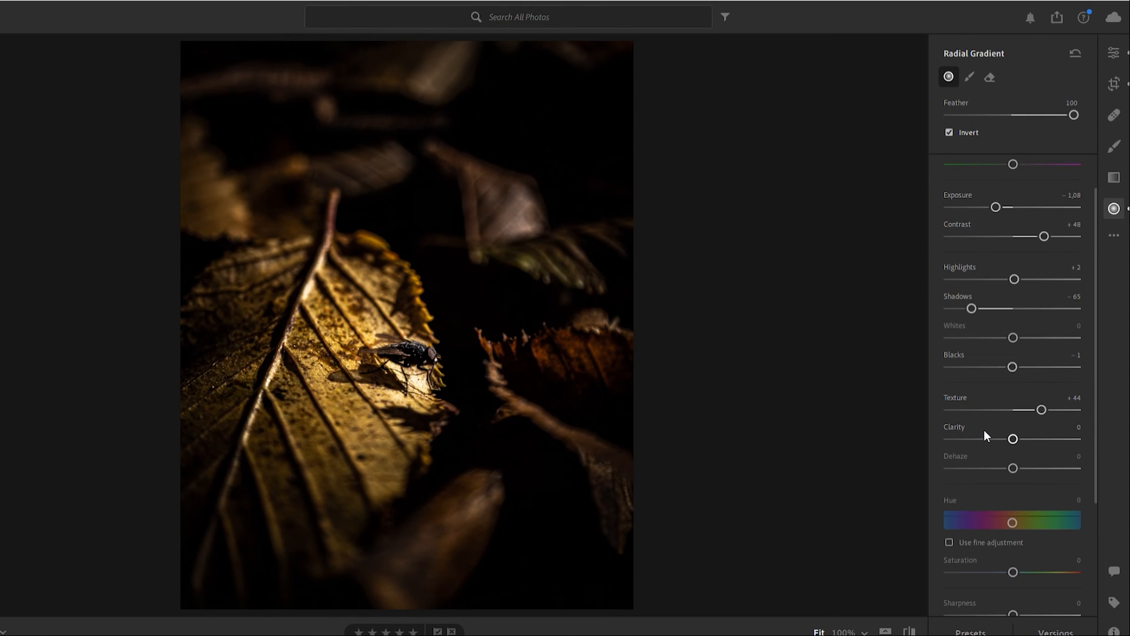
# - Set the inverted radial gradient's Sharpness to −59
pyautogui.scroll(-2, 983, 424)
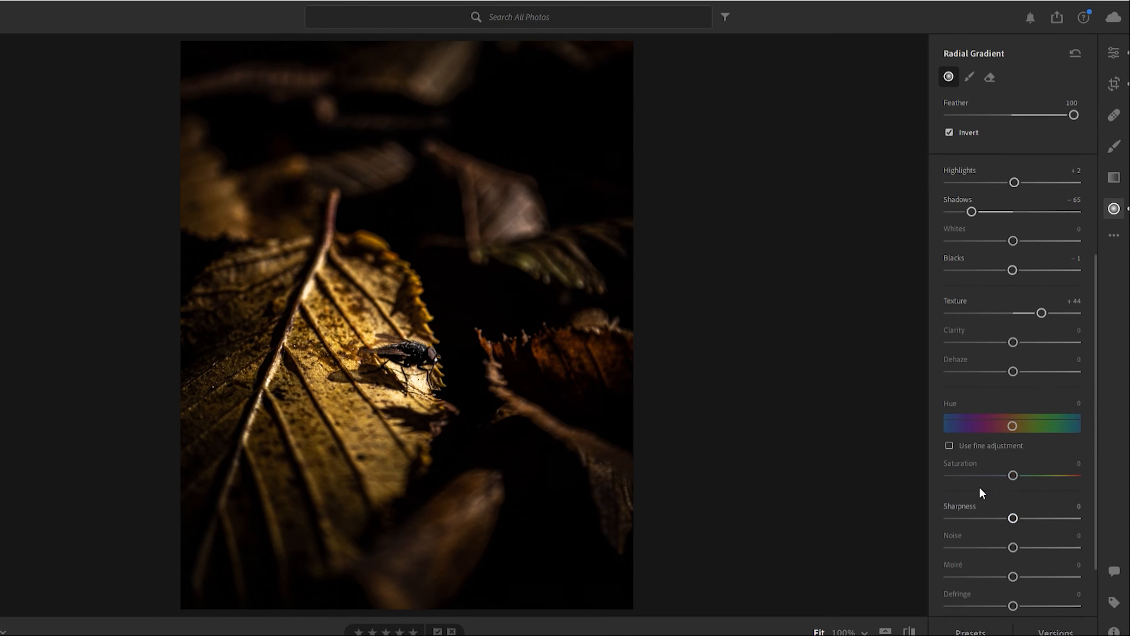
pyautogui.scroll(-1, 980, 486)
pyautogui.moveTo(1012, 469); pyautogui.dragTo(977, 452)
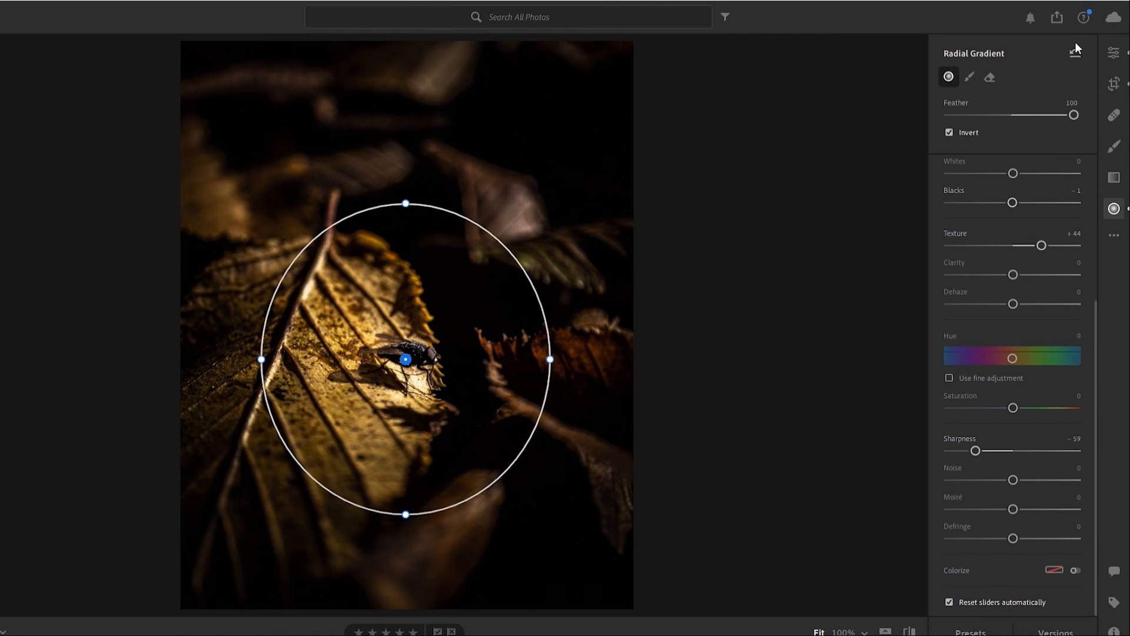
# - Reset the radial gradient to compare the photo without its effect, and undo the reset
pyautogui.hotkey('ctrl', 'z')
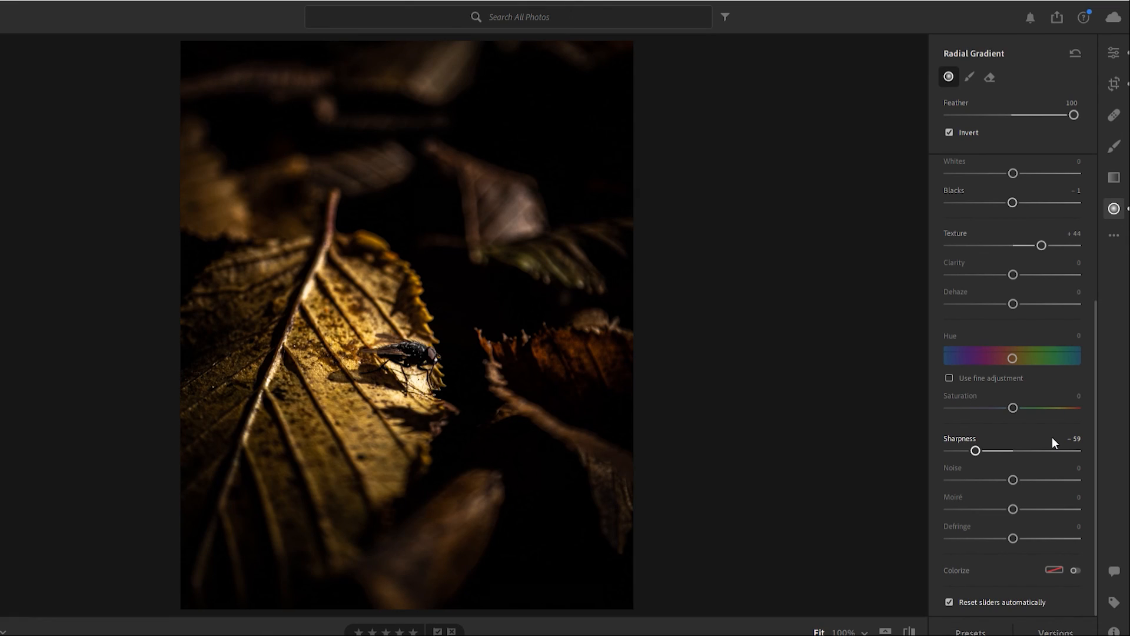
pyautogui.doubleClick(1052, 440)
pyautogui.click(1077, 53)
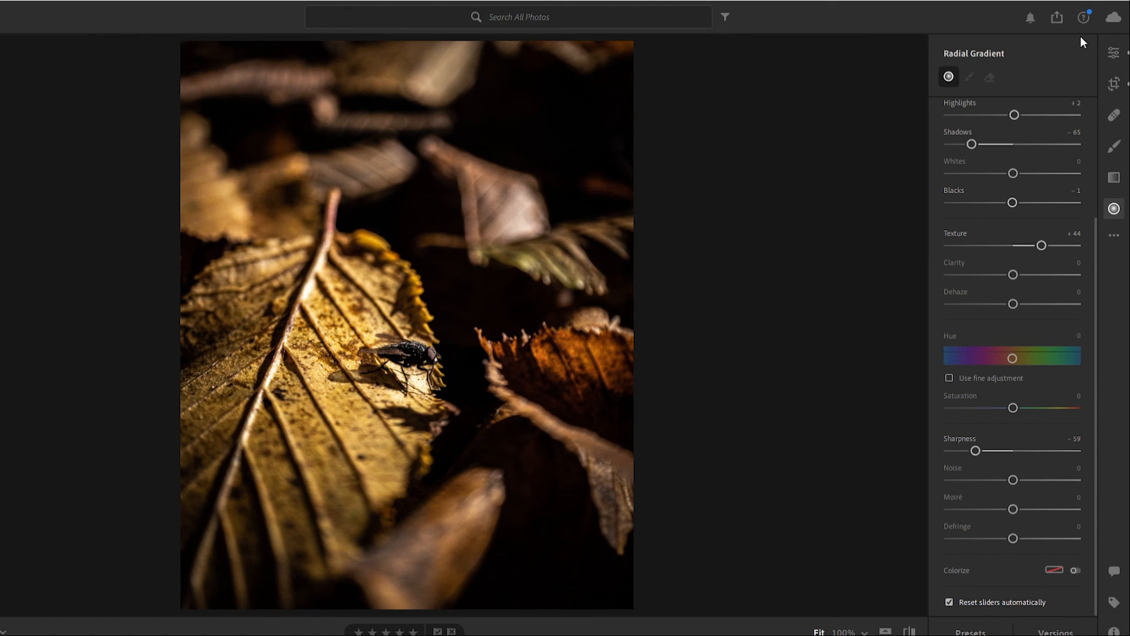
pyautogui.hotkey('ctrl', 'z')
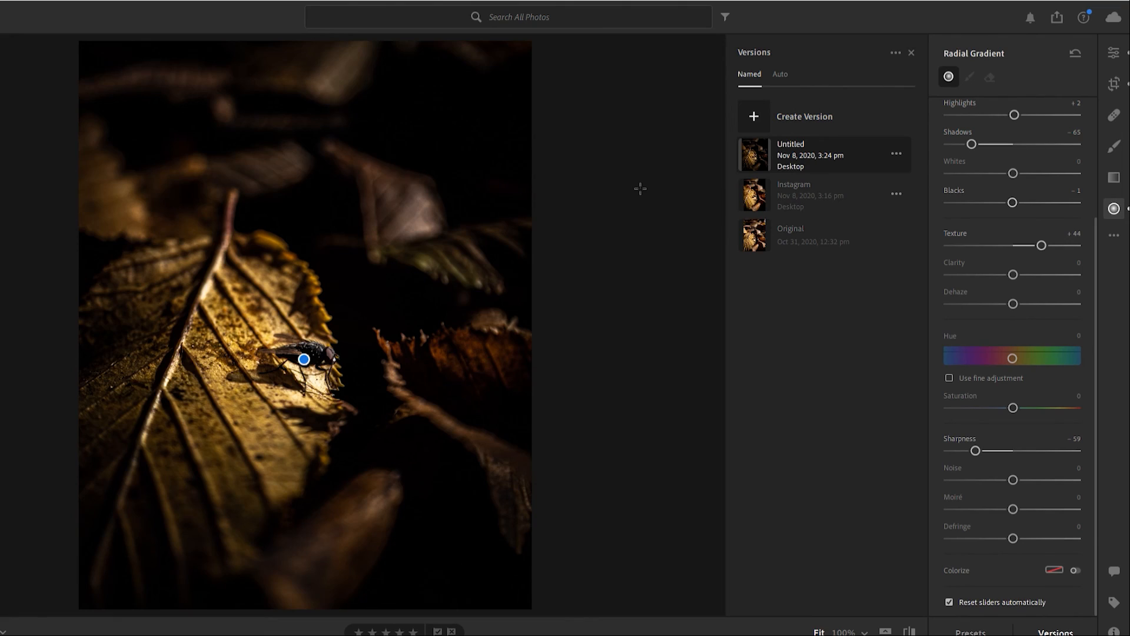
# - Compare the saved Instagram version of the photo with the dark Untitled version by switching between them, ending on Untitled
pyautogui.click(779, 185)
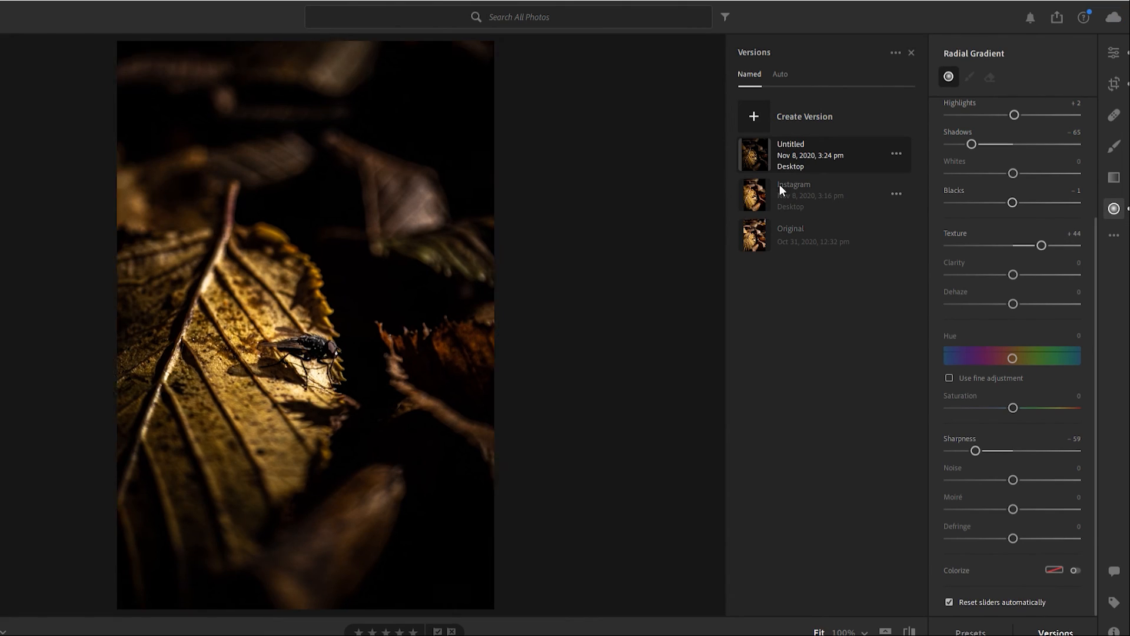
pyautogui.click(763, 154)
pyautogui.click(751, 189)
pyautogui.click(744, 156)
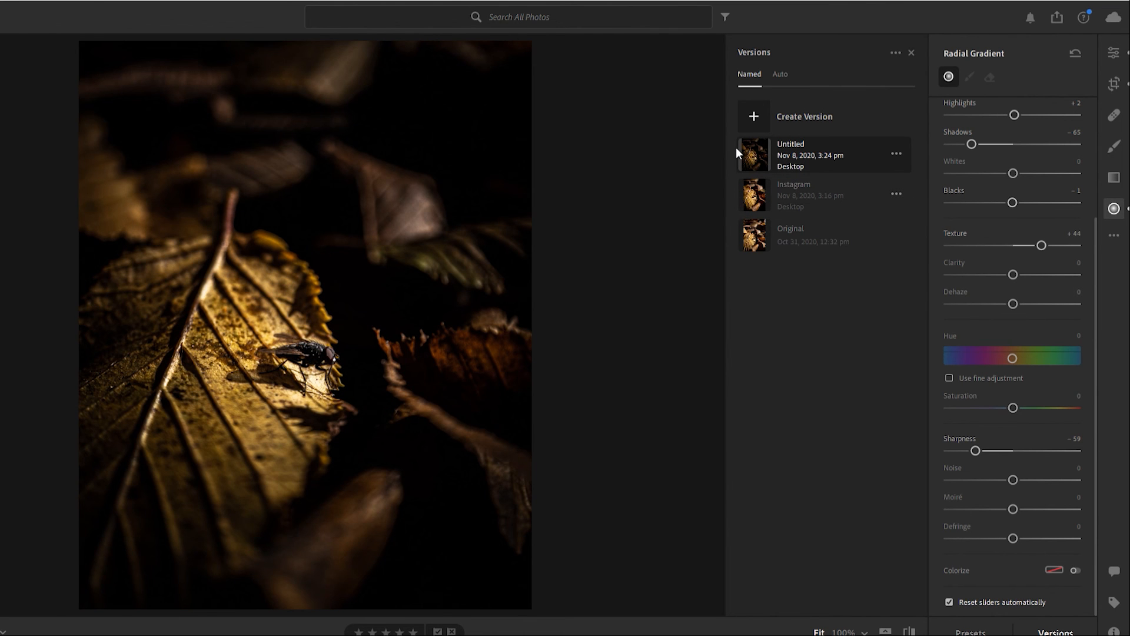